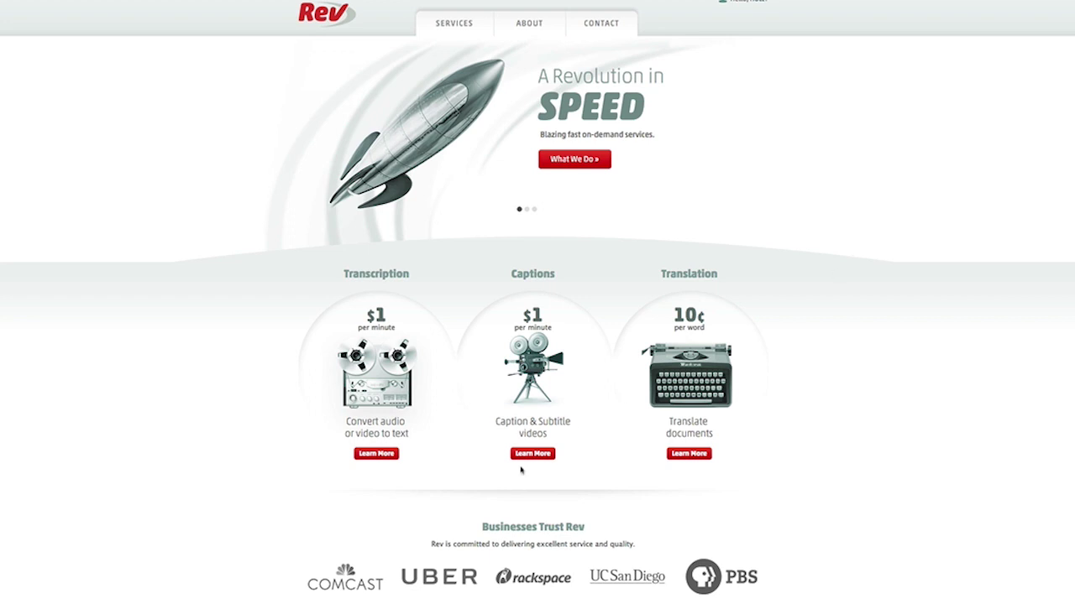
Step: Open Rev's Captions service page and start a new caption order
left_click(583, 463)
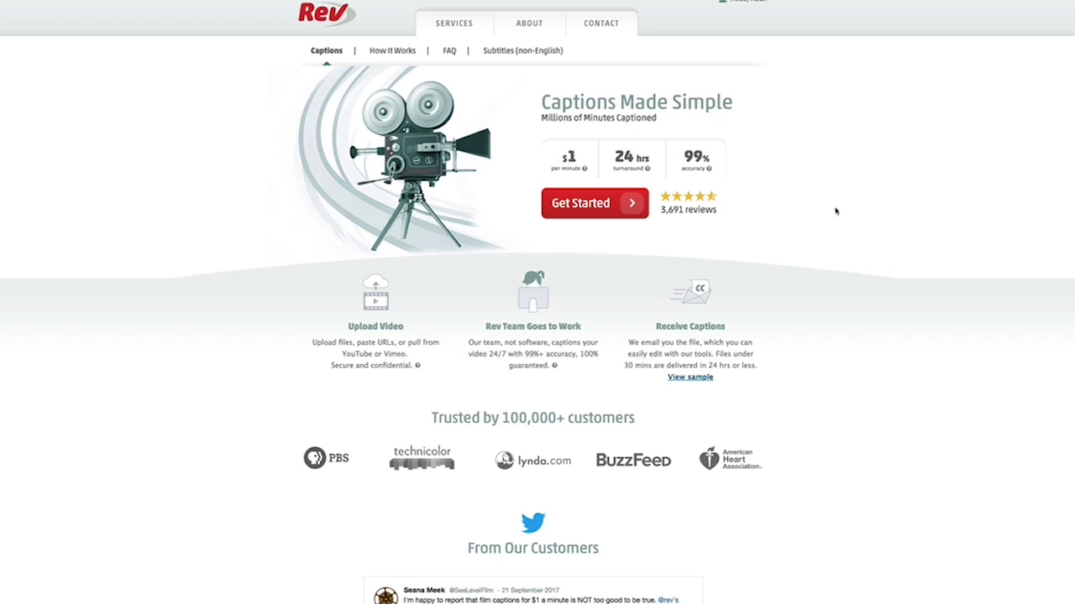
left_click(609, 195)
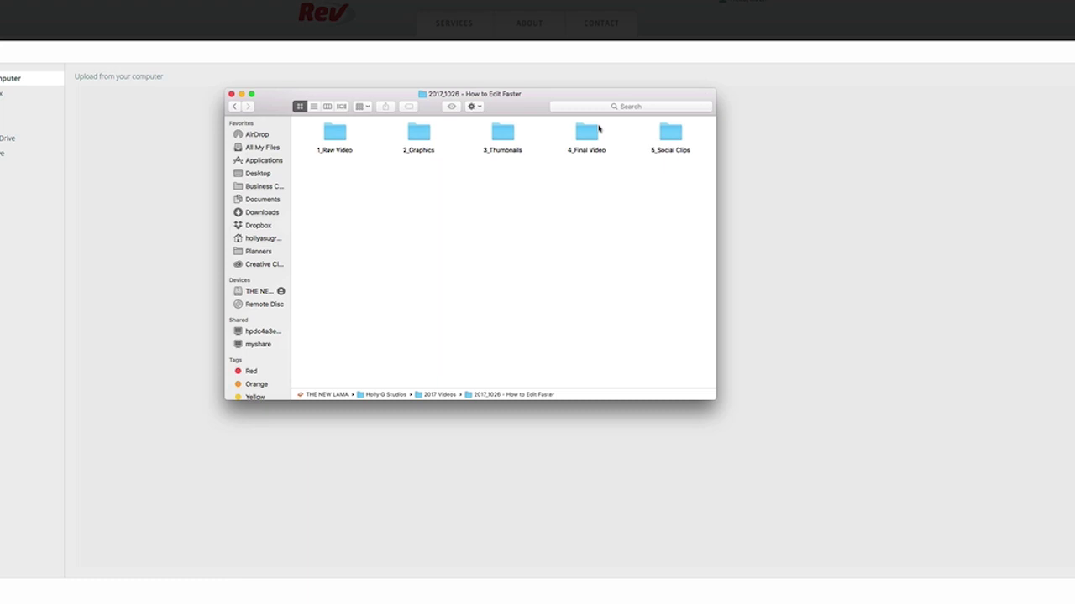
Step: Add How to Edit Faster_1.mp4 (337.2 MB, 5 min) from 4_Final Video to the order, totalling $5.00
double_click(592, 130)
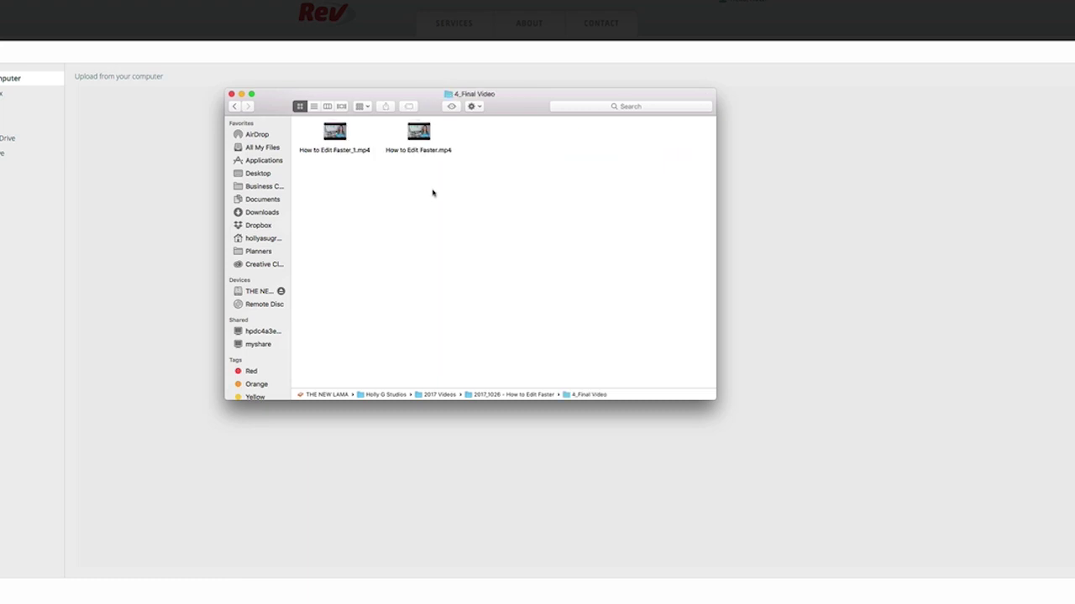
left_click_drag(336, 132, 895, 240)
left_click(1012, 369)
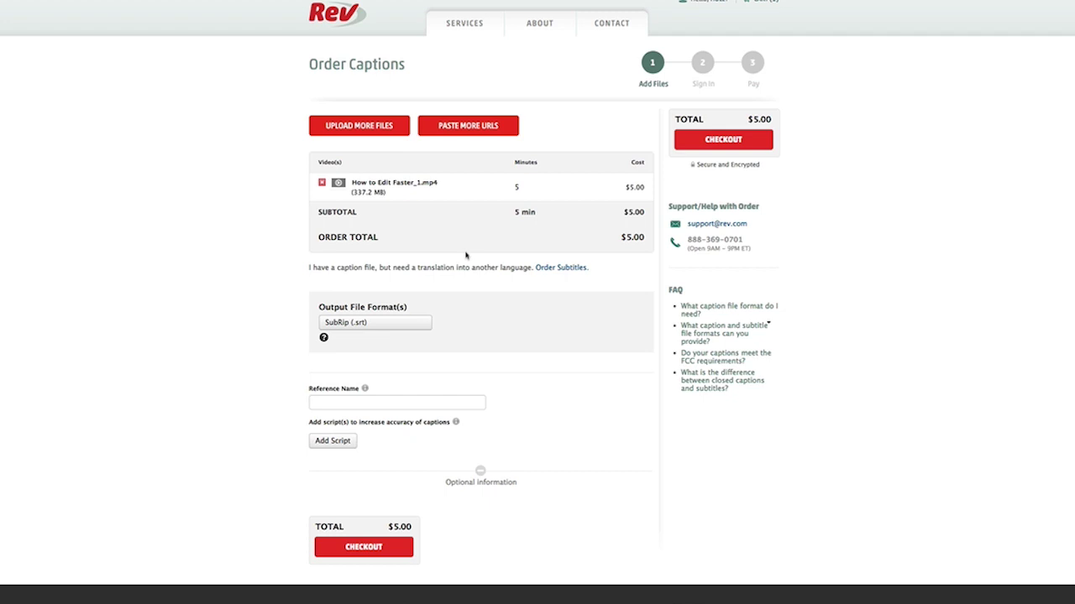
Step: Keep SubRip (.srt) output, name the order 'How To Edit Faster', and go to checkout
left_click(418, 325)
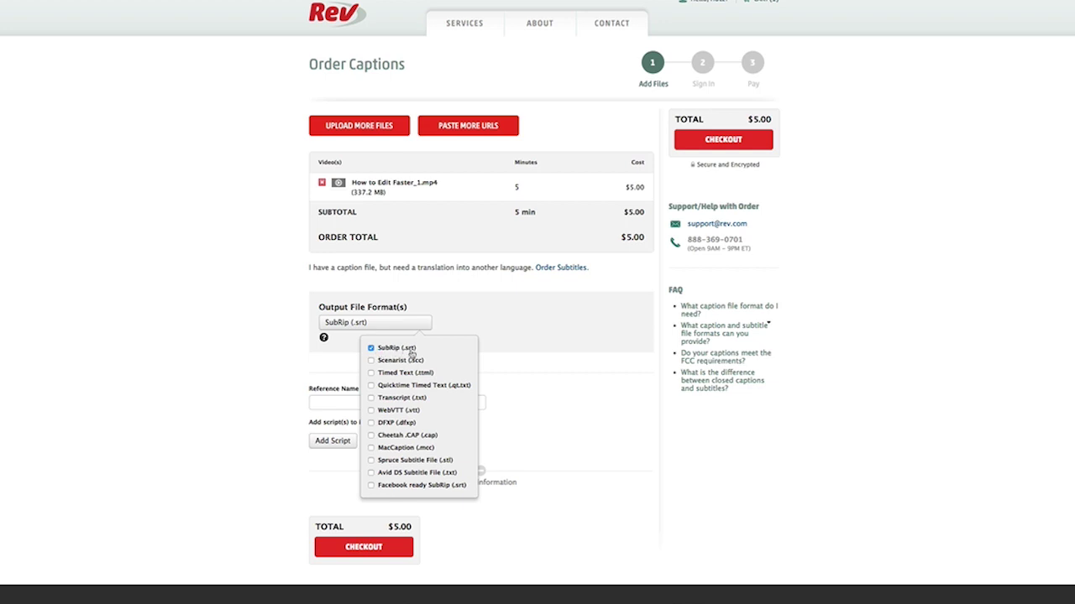
left_click(488, 336)
left_click(409, 401)
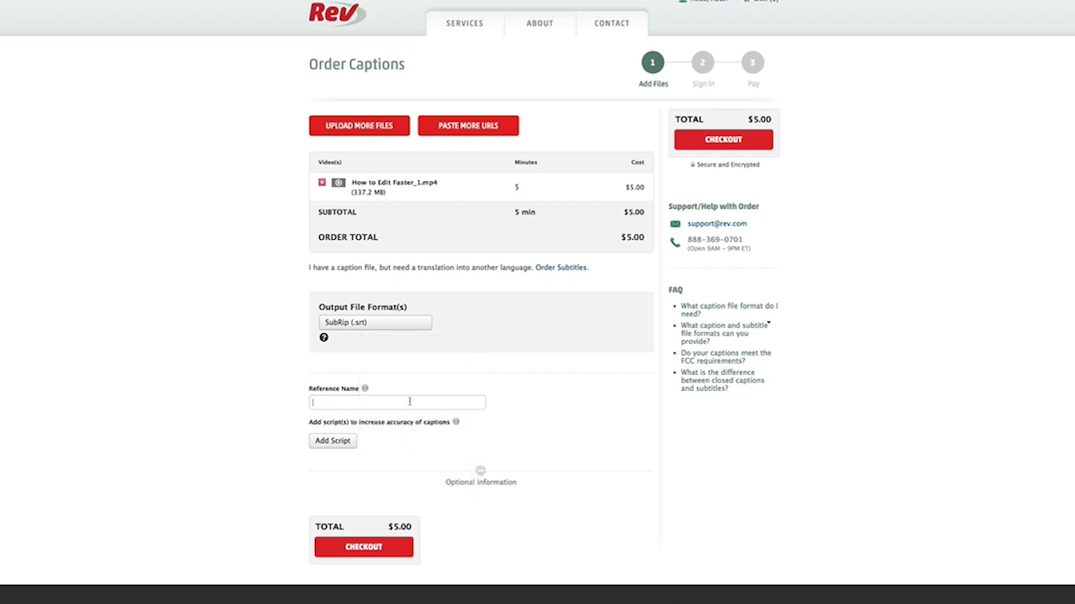
type("How To Edit Faster")
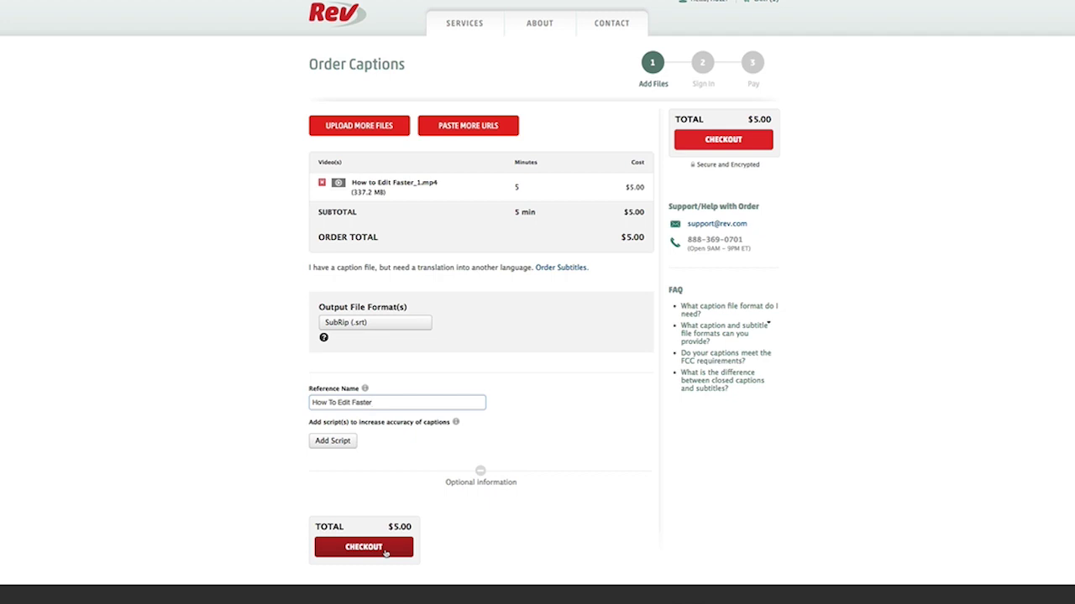
left_click(385, 552)
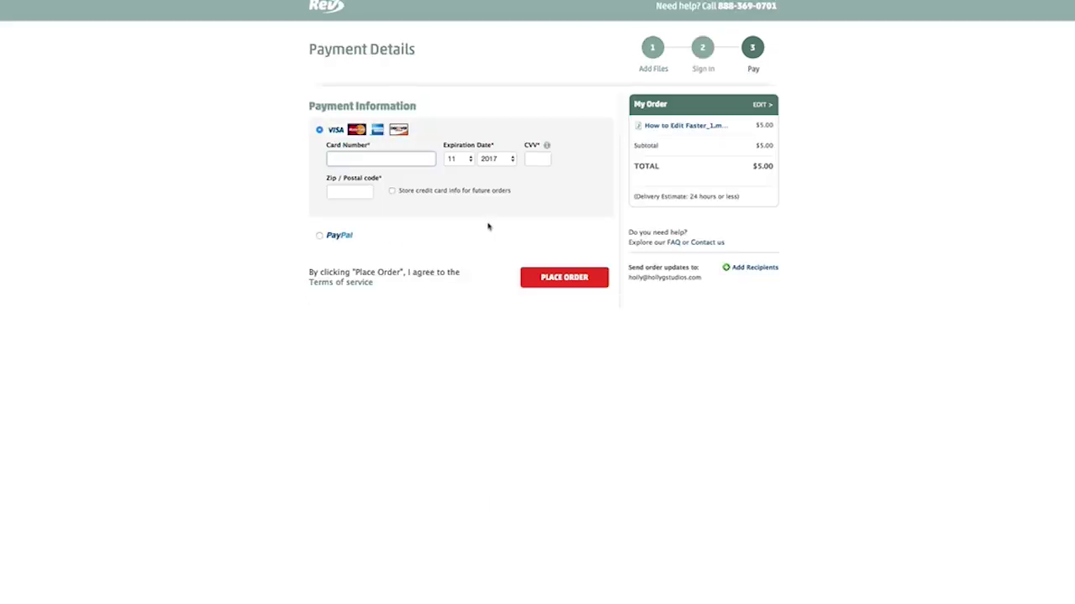
Step: Pay for the $5.00 caption order with PayPal and place it
left_click(319, 235)
left_click(573, 242)
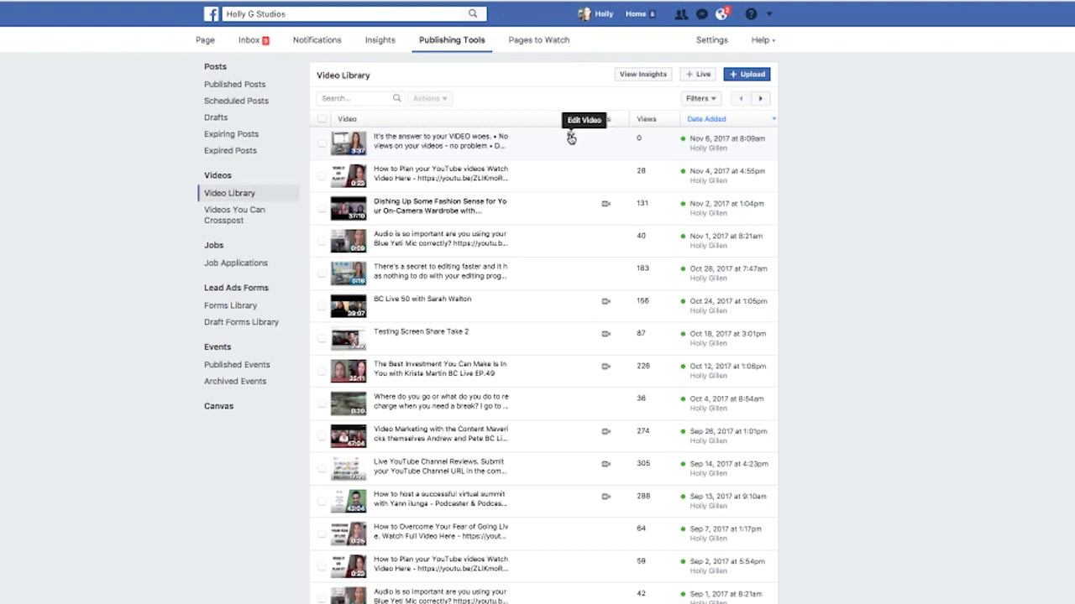
Step: On the newest 'VIDEO woes' video, open the Captions settings and start an SRT file upload
left_click(570, 138)
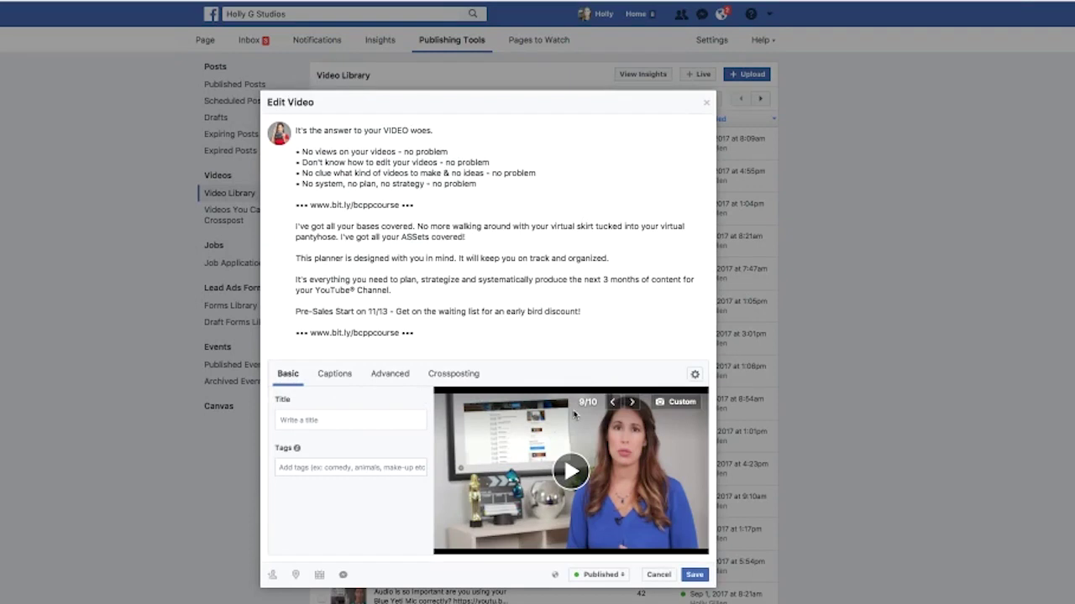
left_click(331, 374)
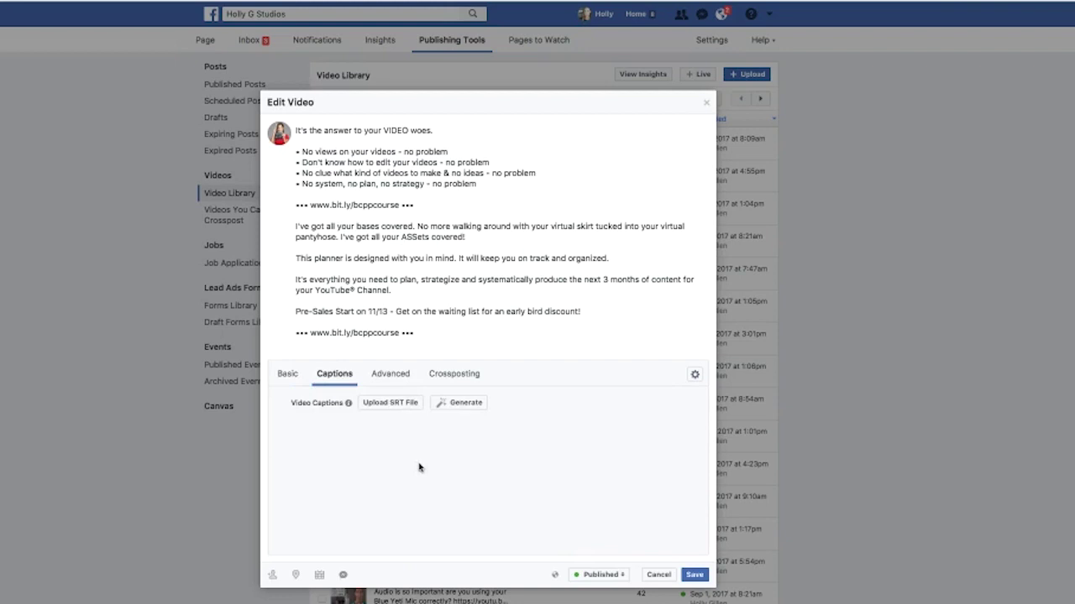
left_click(392, 406)
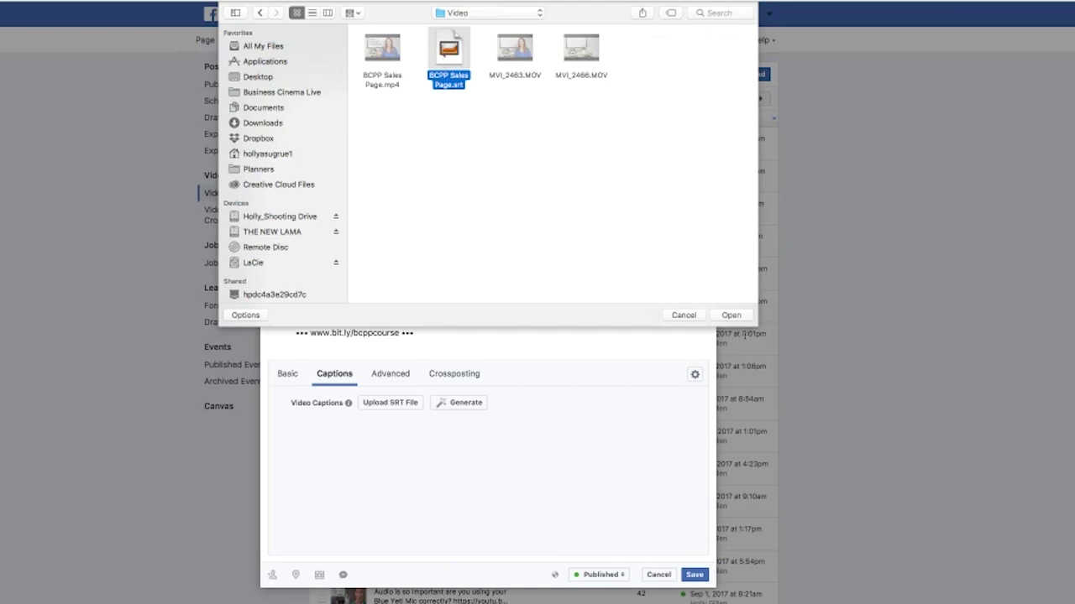
Step: Upload BCPP Sales Page.srt, then select the required filename.en_US.srt pattern from the error
left_click(742, 316)
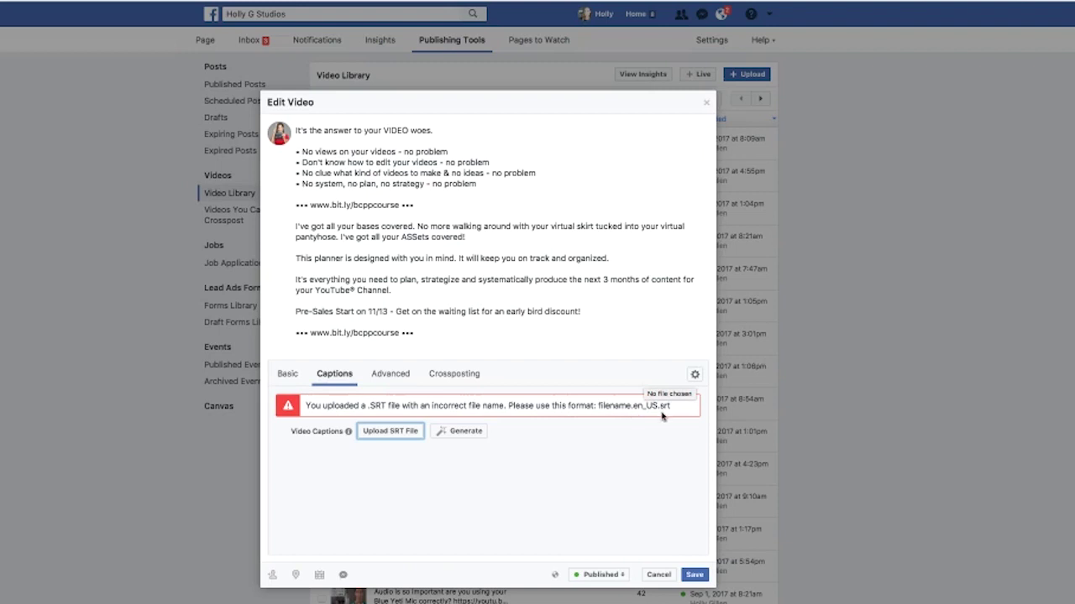
left_click_drag(671, 406, 597, 405)
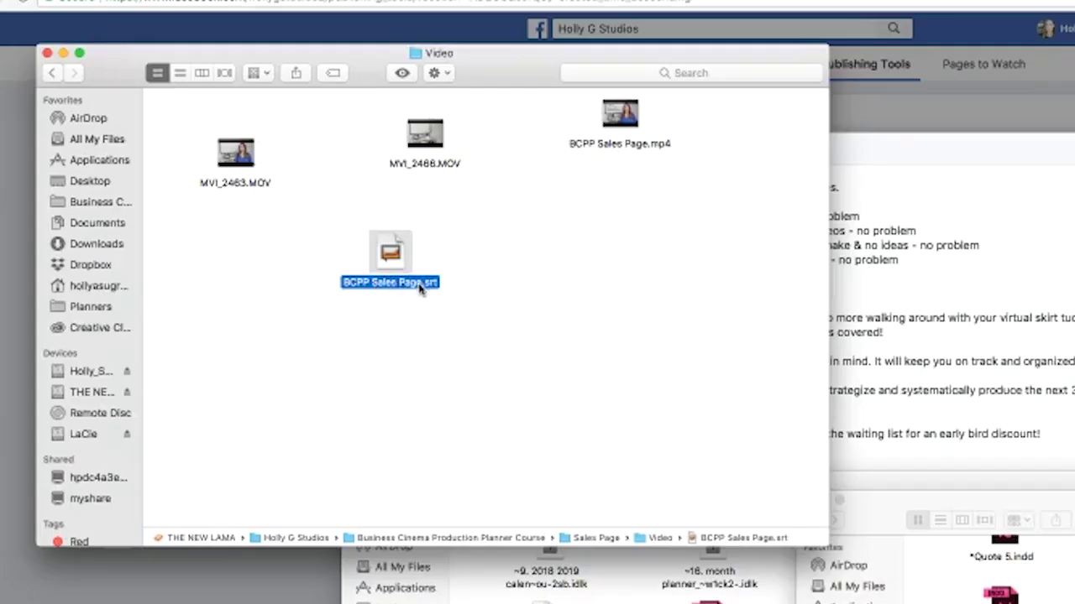
Step: Rename the caption file to BCPP Sales Page_en_US.srt using the pasted pattern
left_click(421, 288)
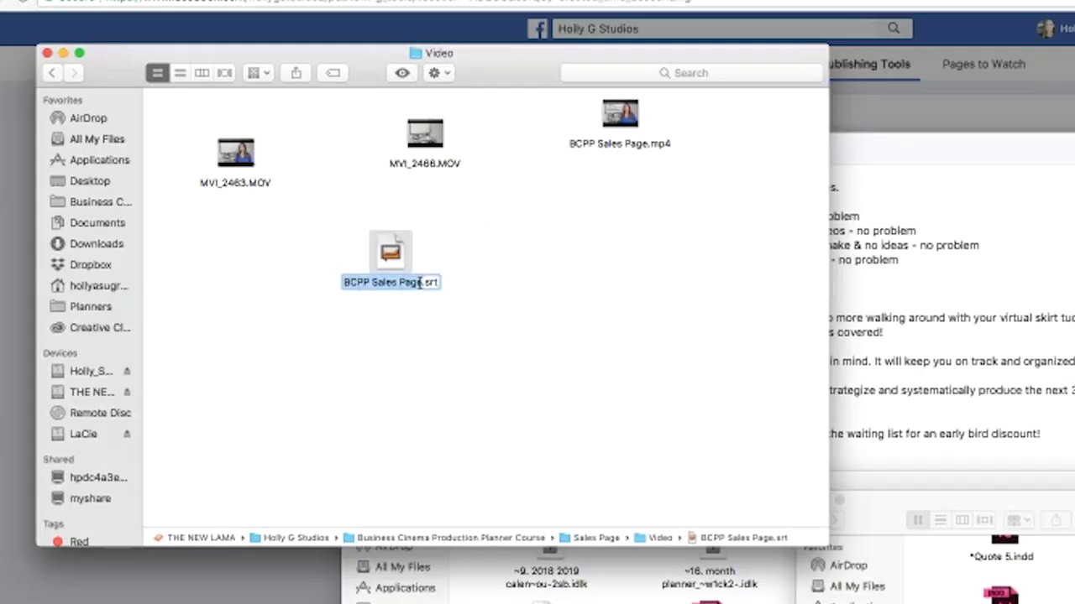
left_click(422, 283)
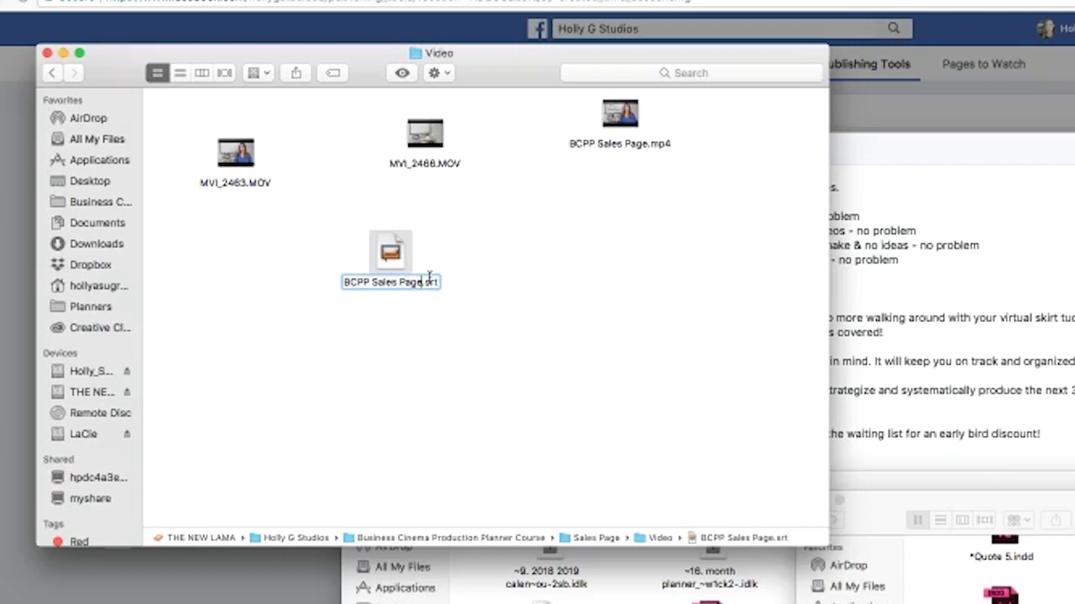
type("_filename.en_US.srt")
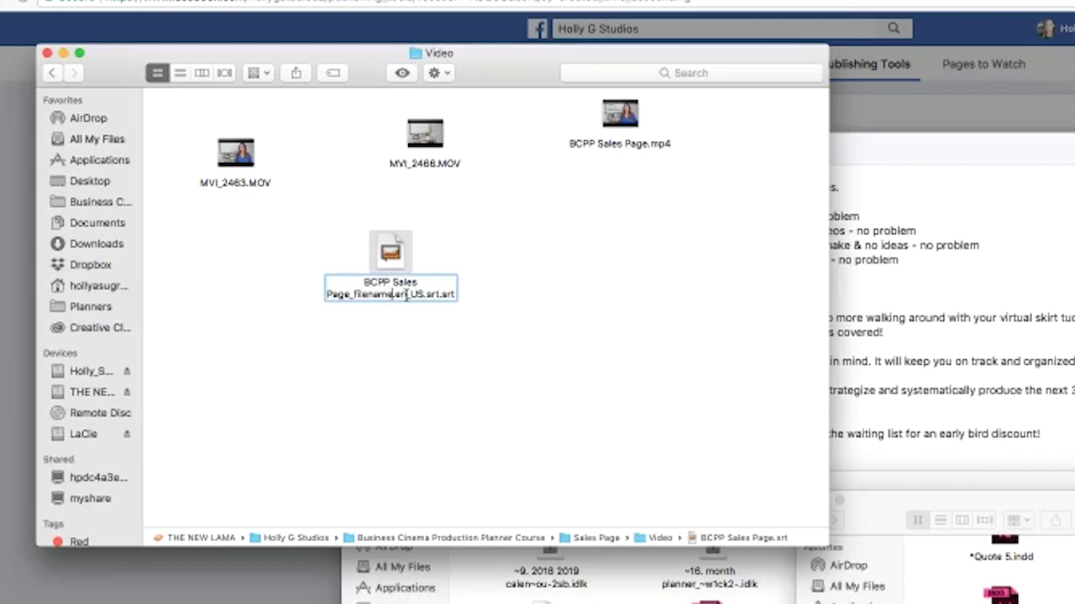
key("BackSpace")
key("BackSpace")
key("BackSpace")
key("BackSpace")
key("BackSpace")
key("BackSpace")
key("BackSpace")
key("BackSpace")
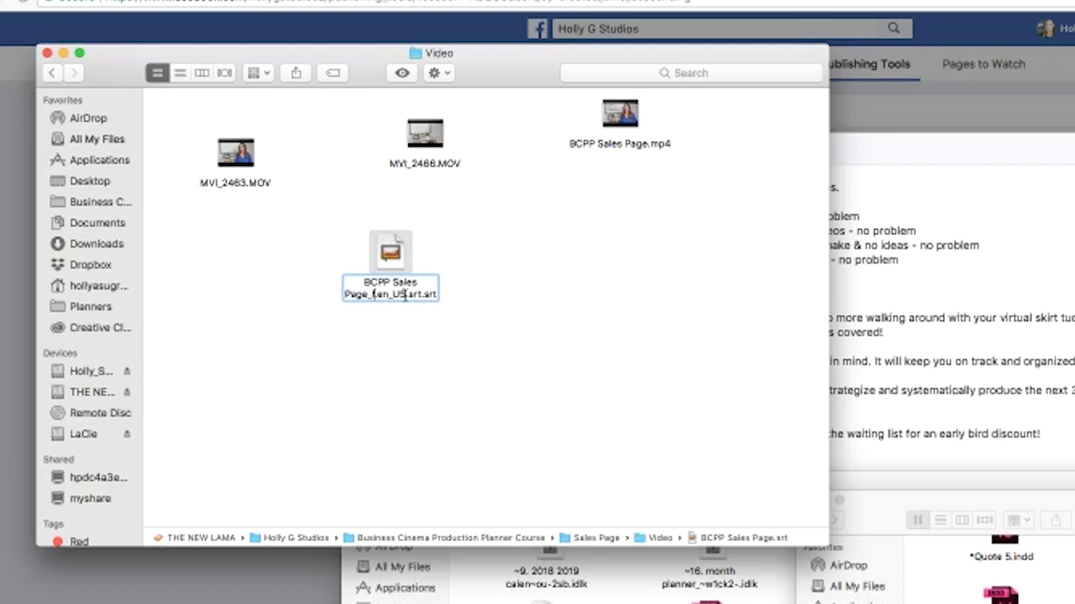
key("BackSpace")
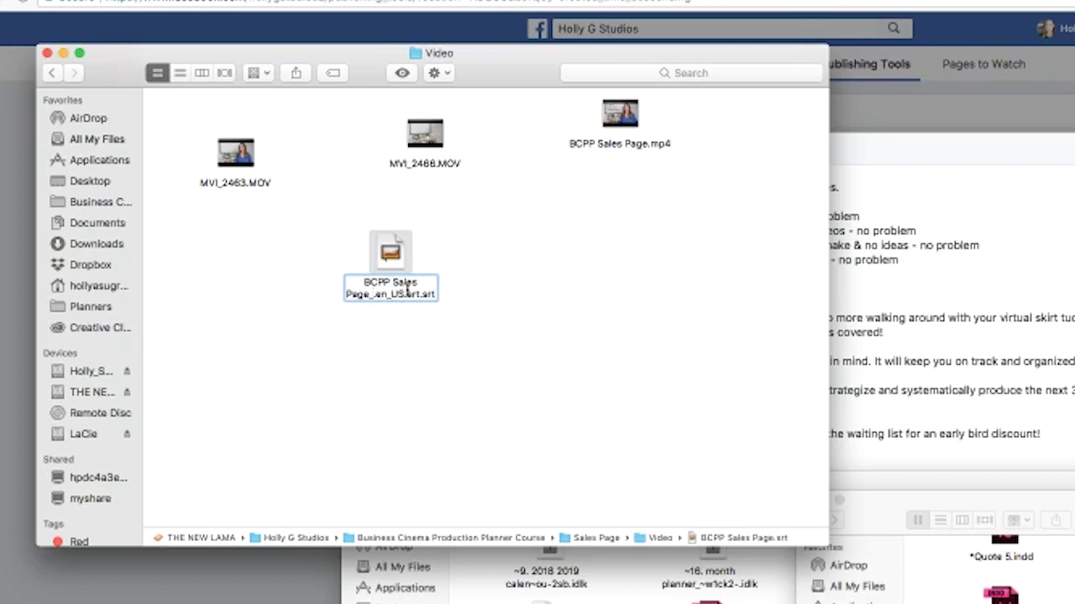
key("BackSpace")
key("BackSpace")
key("BackSpace")
key("BackSpace")
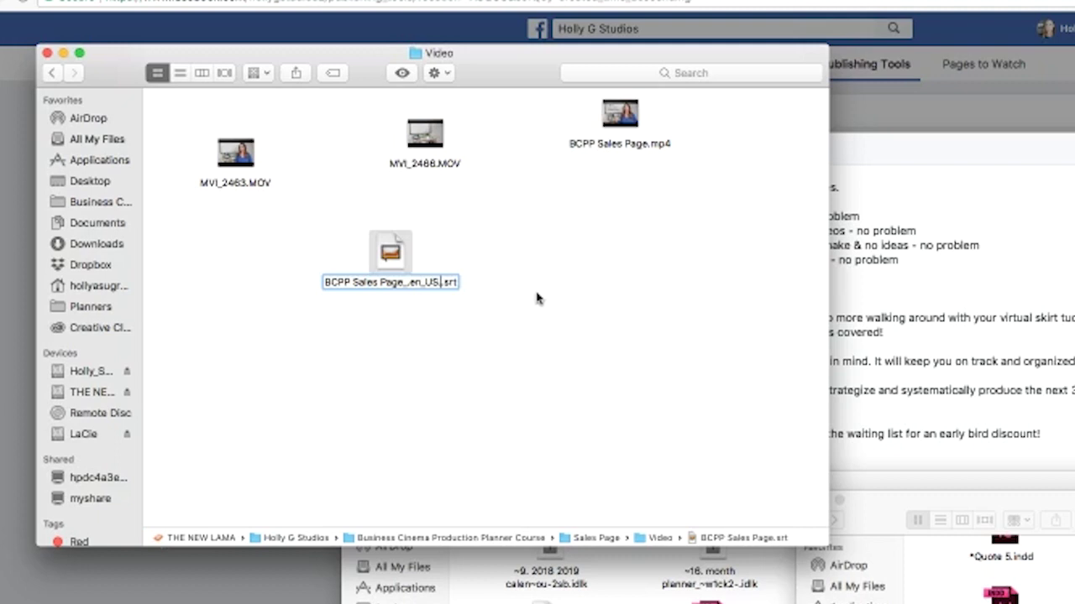
key("BackSpace")
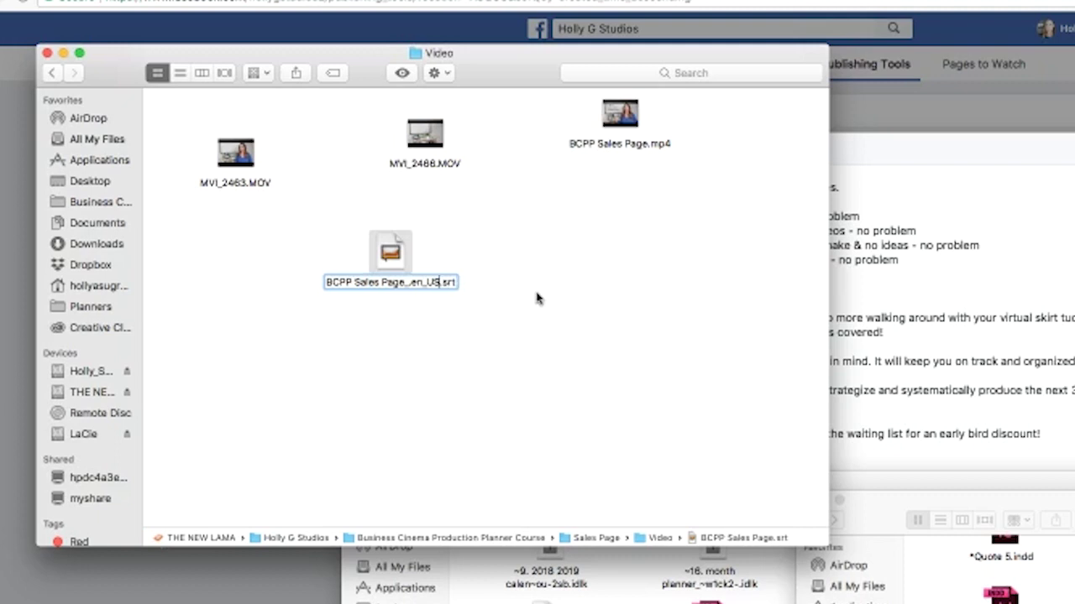
key("Return")
left_click(541, 293)
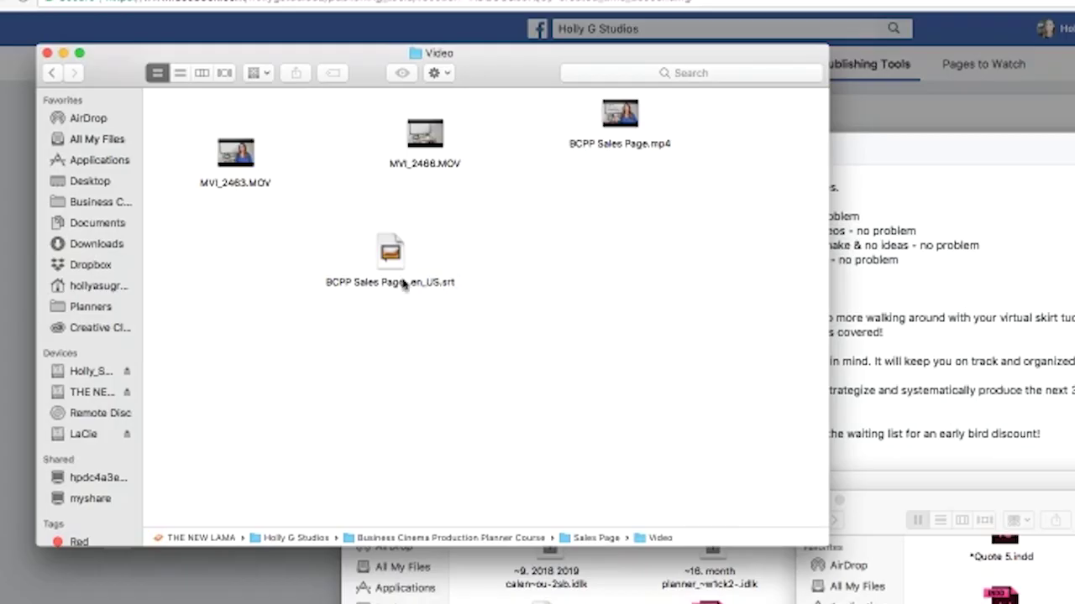
Step: Replace the underscore before en_US with a period, giving BCPP Sales Page.en_US.srt
left_click(408, 285)
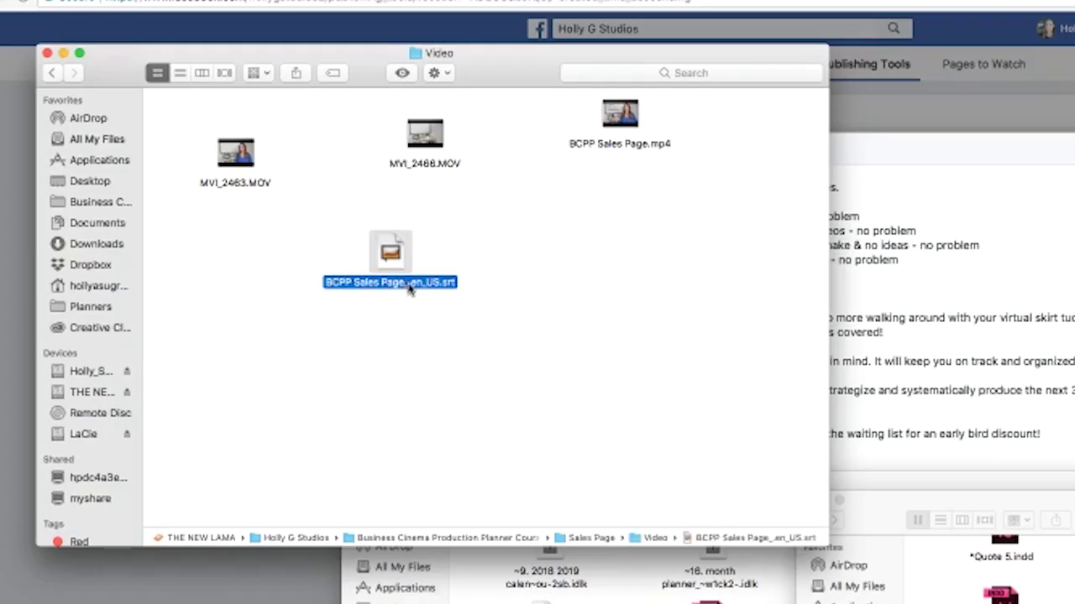
left_click(410, 286)
left_click(410, 284)
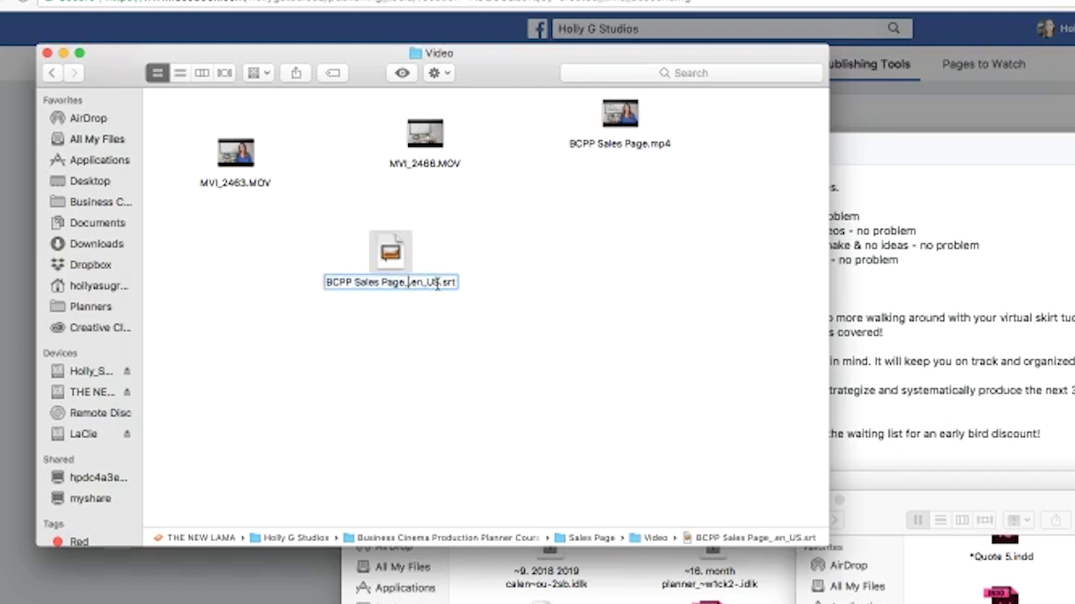
key("BackSpace")
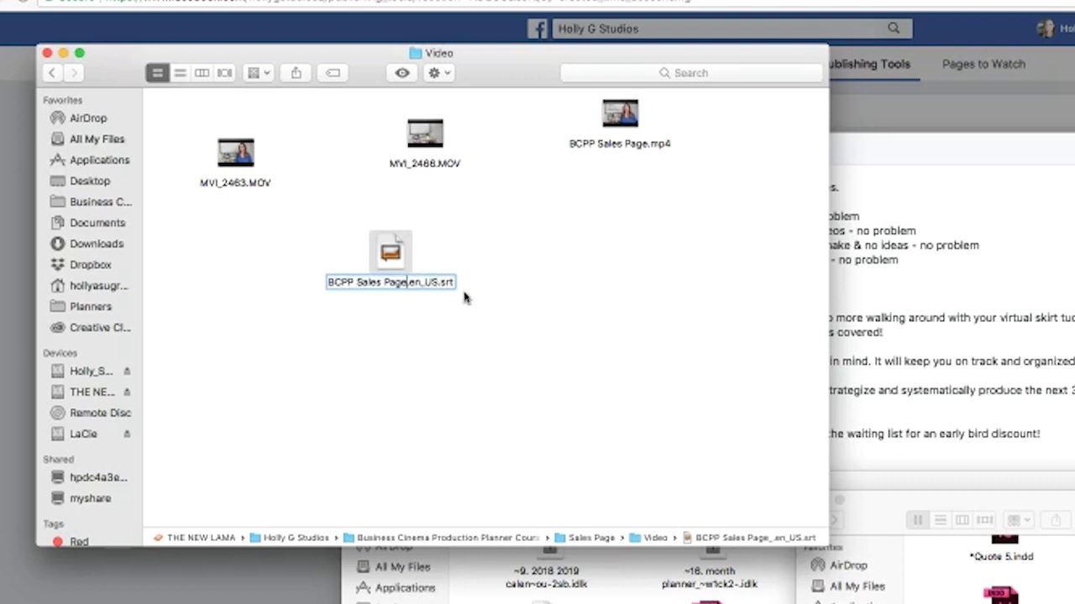
type(".")
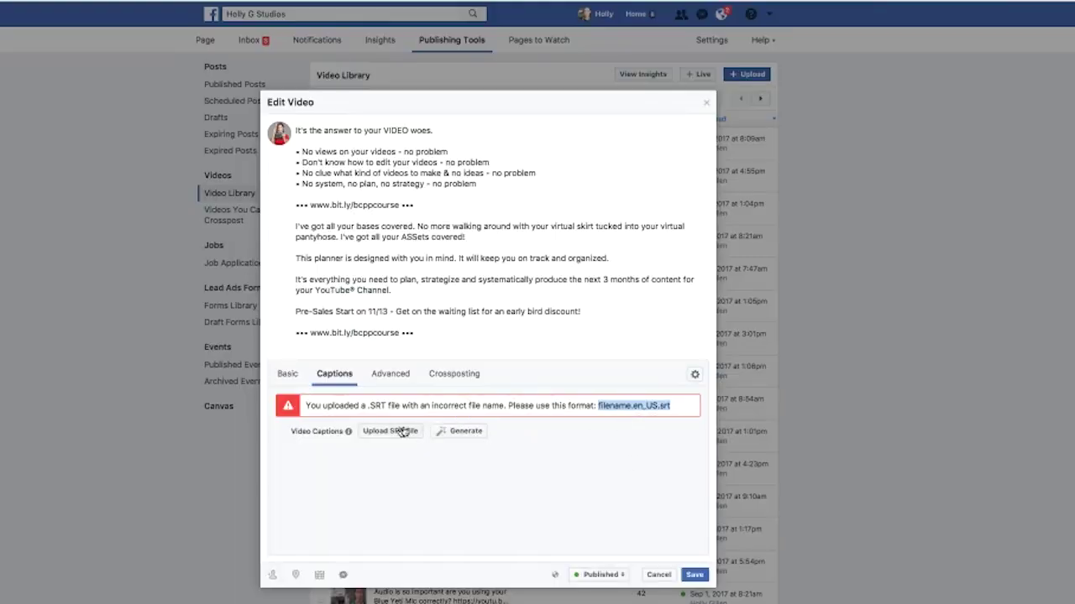
Step: Upload BCPP Sales Page.en_US.srt as the video's caption file
left_click(391, 434)
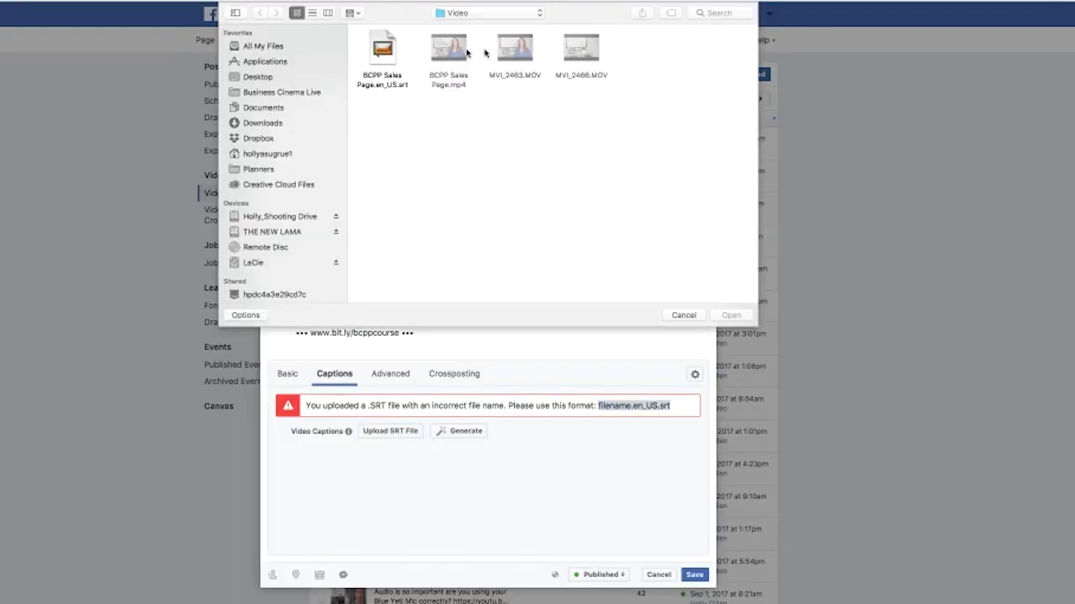
left_click(386, 51)
left_click(743, 317)
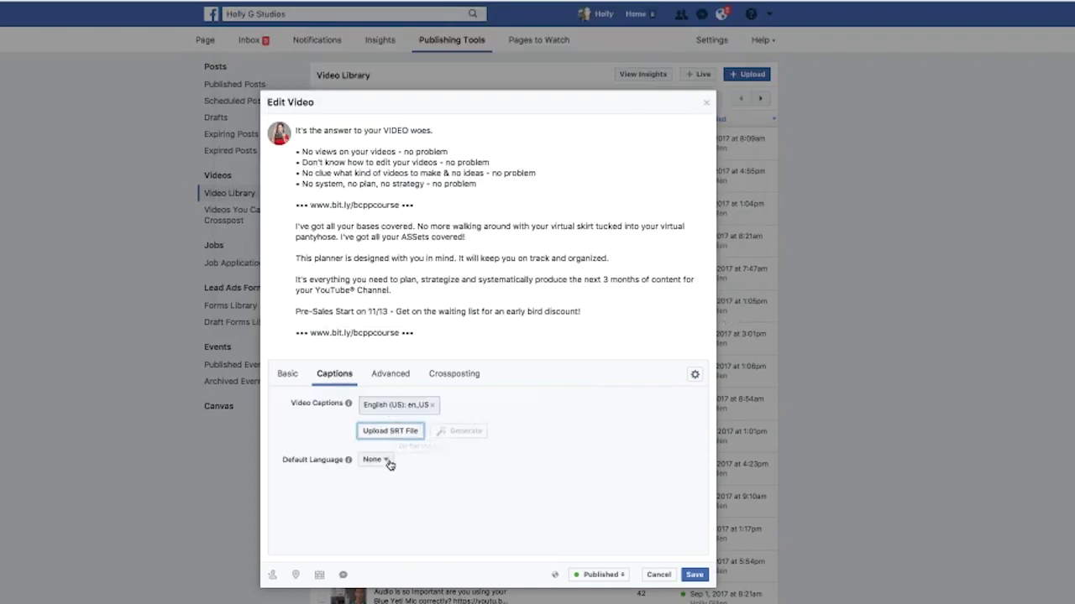
Step: Set English (US) as the default caption language and save the video edits
left_click(376, 459)
left_click(408, 492)
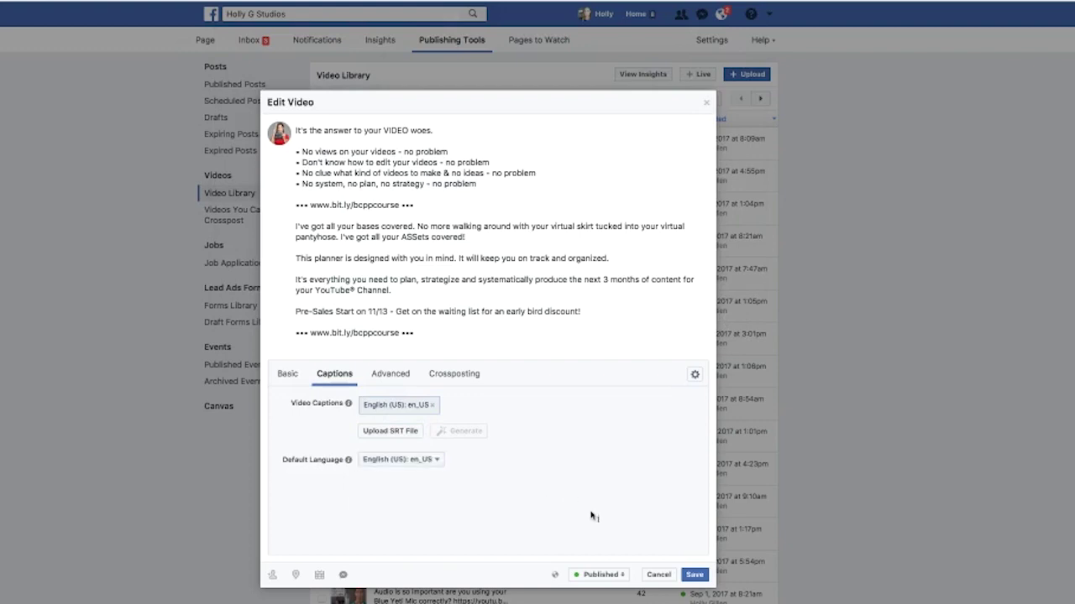
left_click(701, 578)
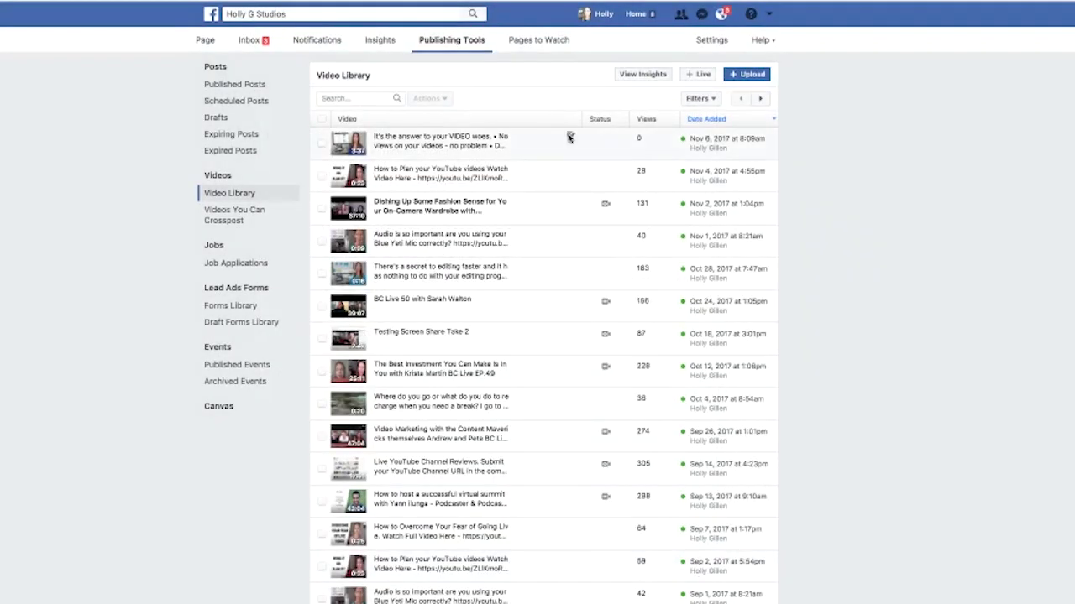
left_click(568, 138)
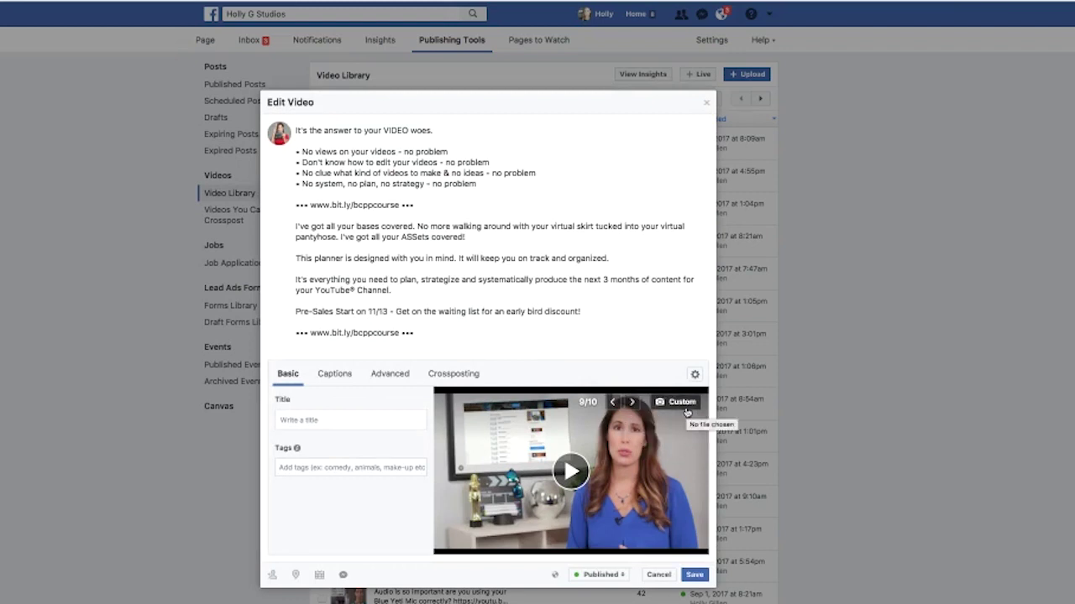
Step: Cycle through all the video's preset thumbnail options back to the first one
left_click(632, 403)
left_click(632, 403)
left_click(632, 403)
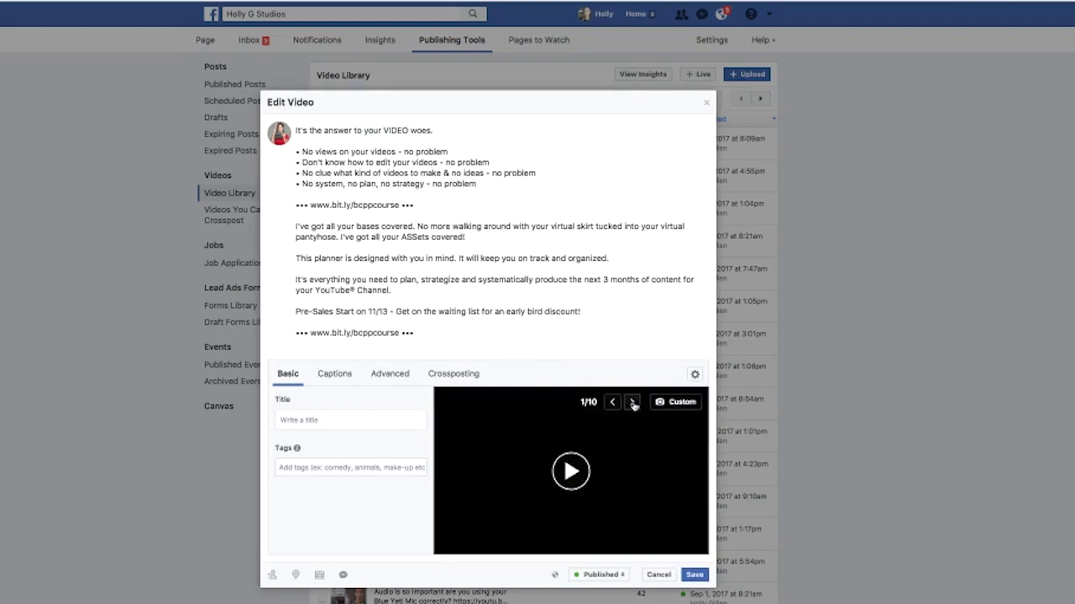
left_click(632, 404)
left_click(633, 403)
left_click(632, 403)
left_click(632, 403)
left_click(632, 403)
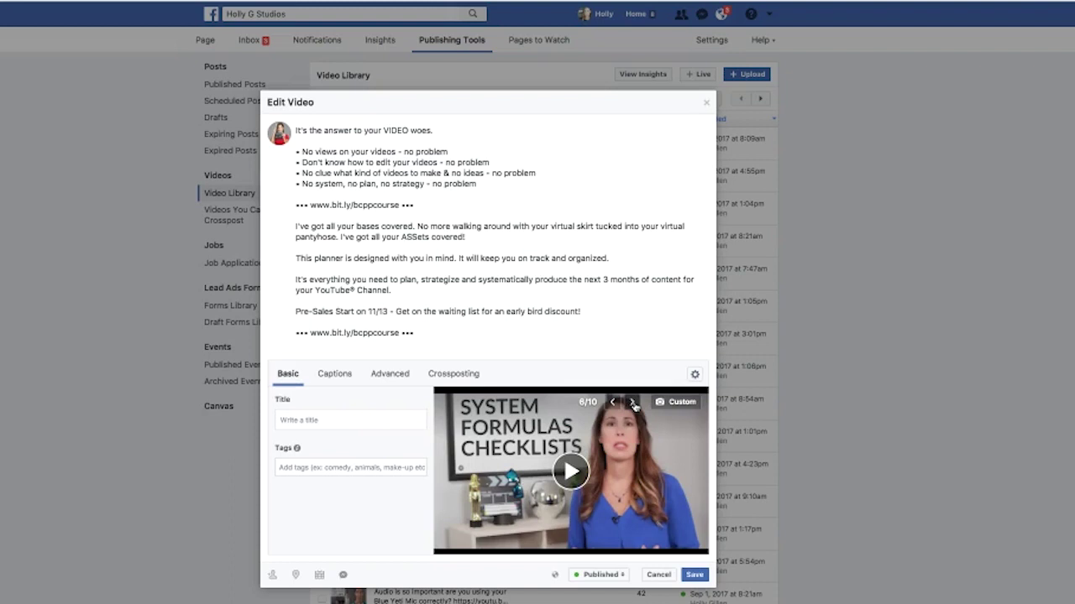
left_click(632, 403)
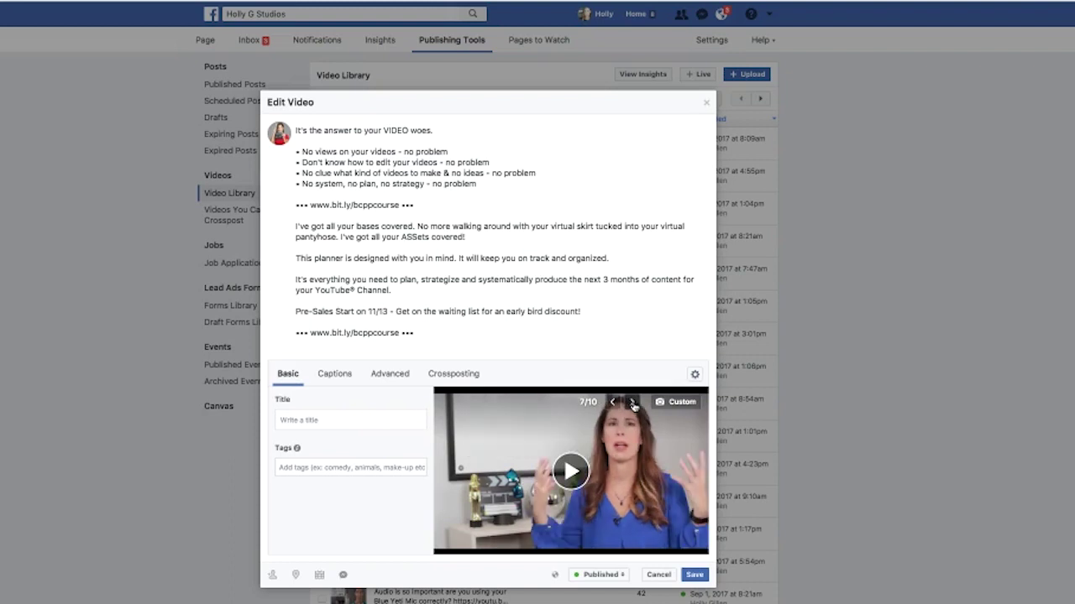
left_click(632, 403)
left_click(633, 403)
left_click(632, 403)
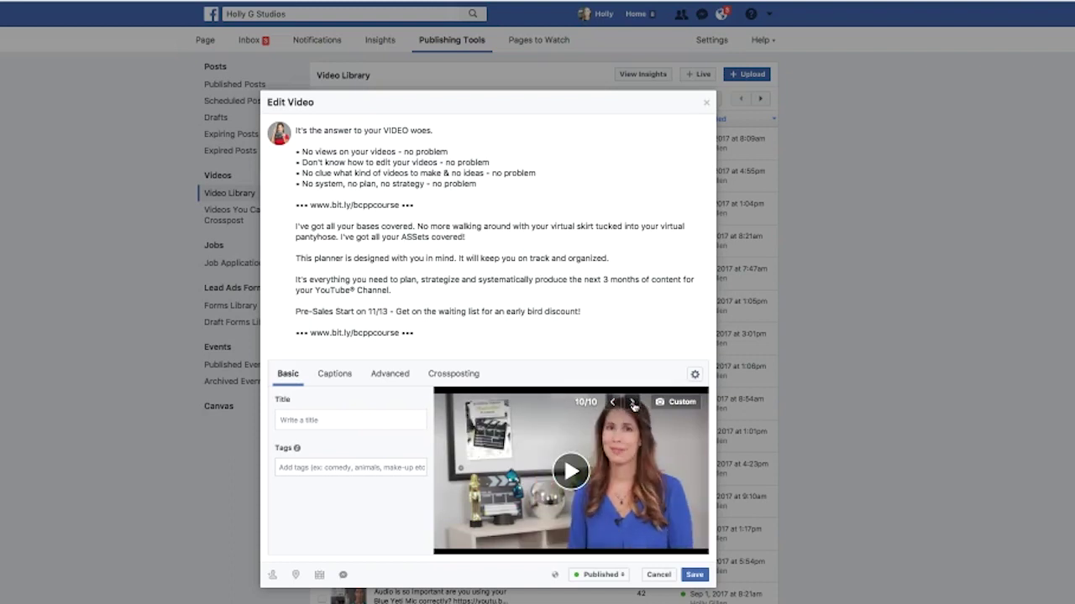
left_click(632, 403)
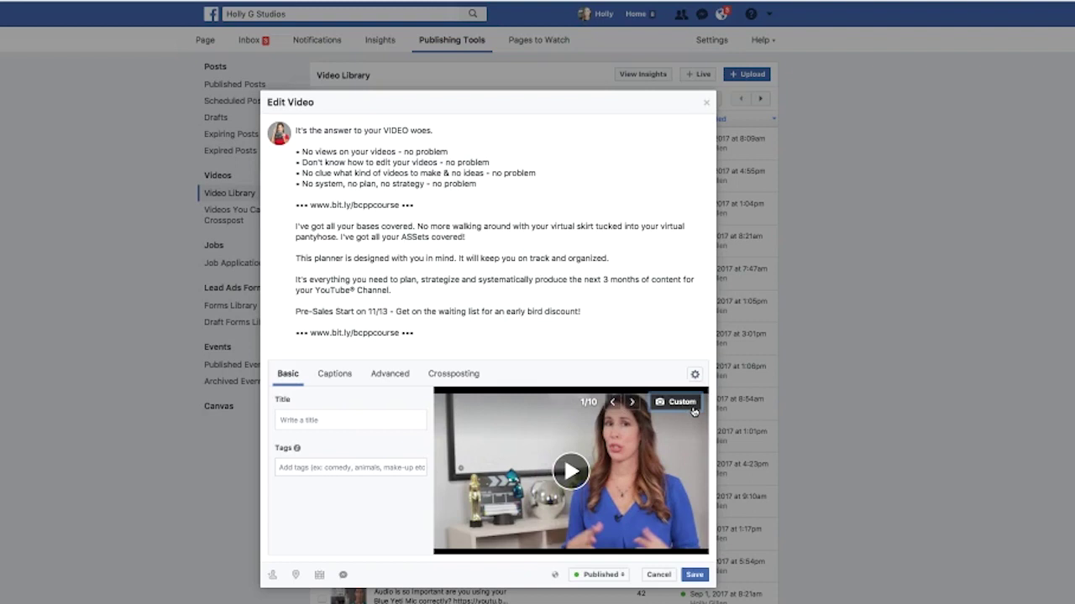
Step: Upload the planner image as the video's custom thumbnail
left_click(694, 409)
left_click(504, 53)
left_click(736, 314)
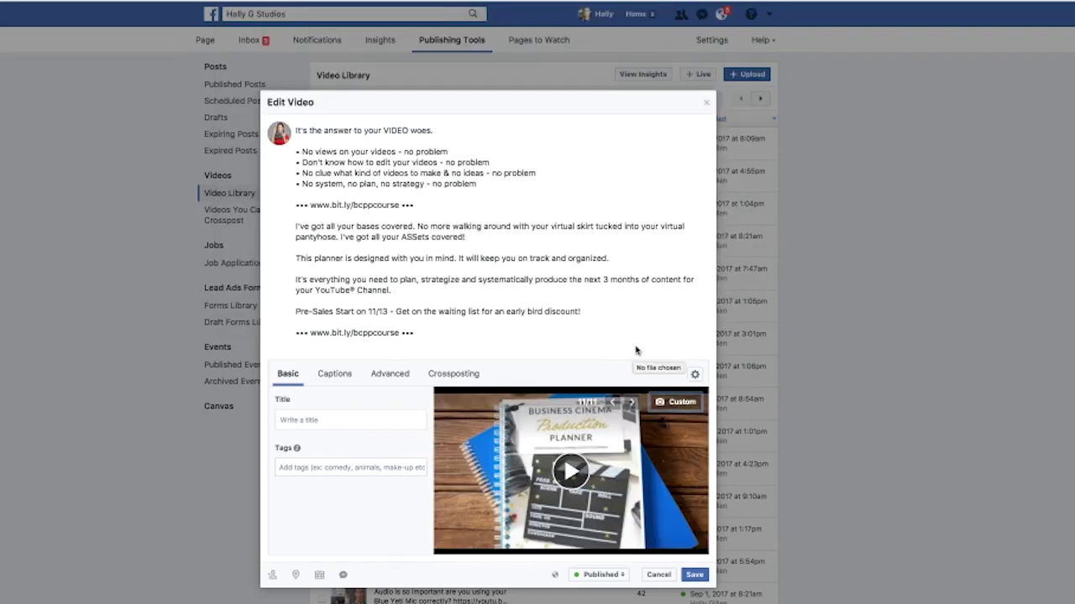
Step: Paste the title 'Business Cinema Production Planner', check captions, and save the changes
left_click(331, 419)
type("Business Cinema Production Planner")
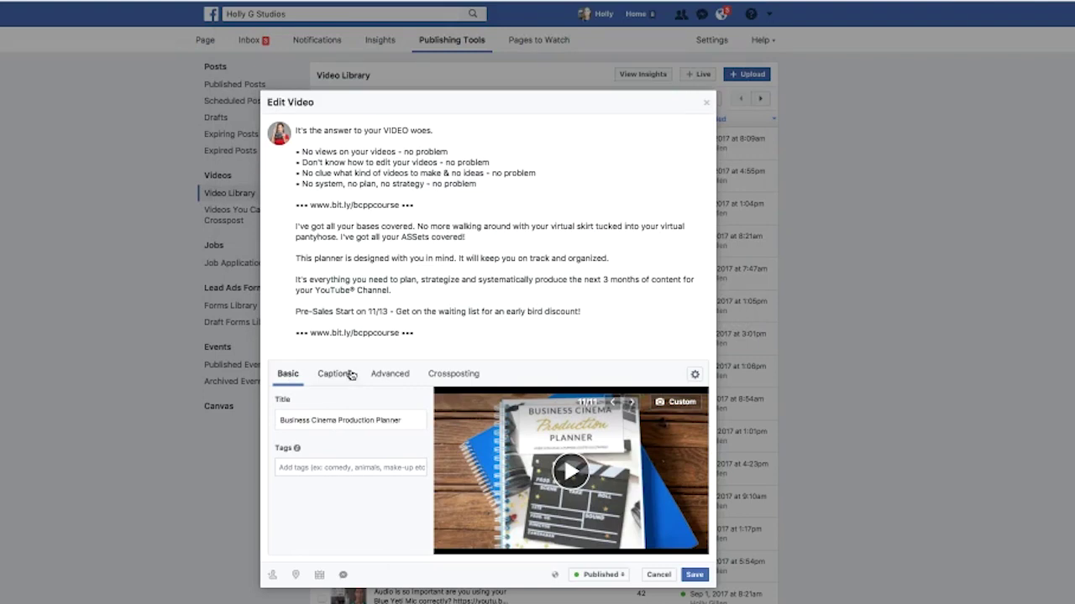
left_click(334, 374)
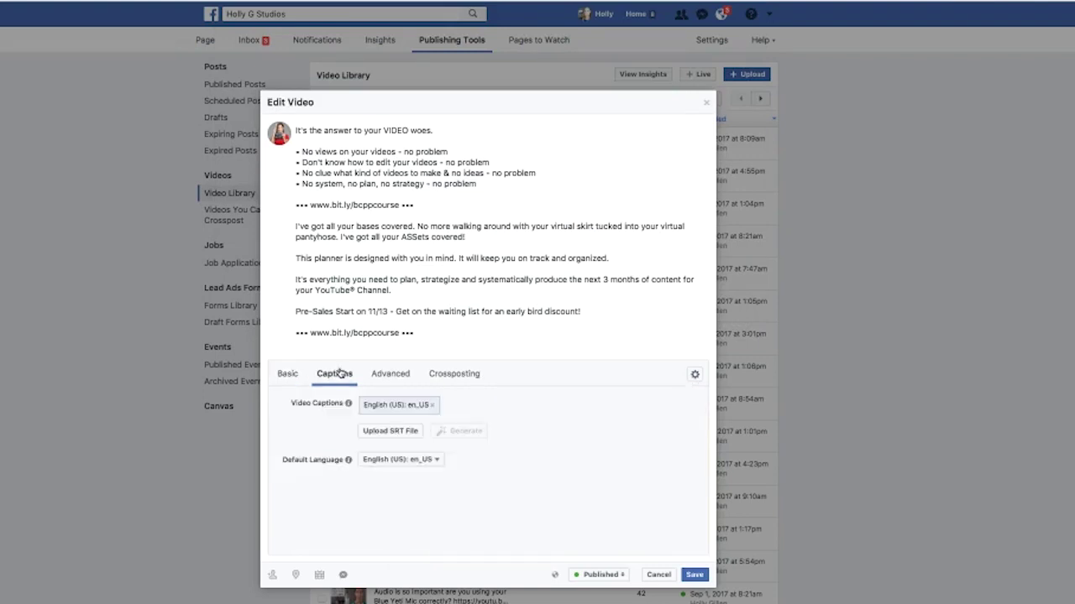
left_click(701, 577)
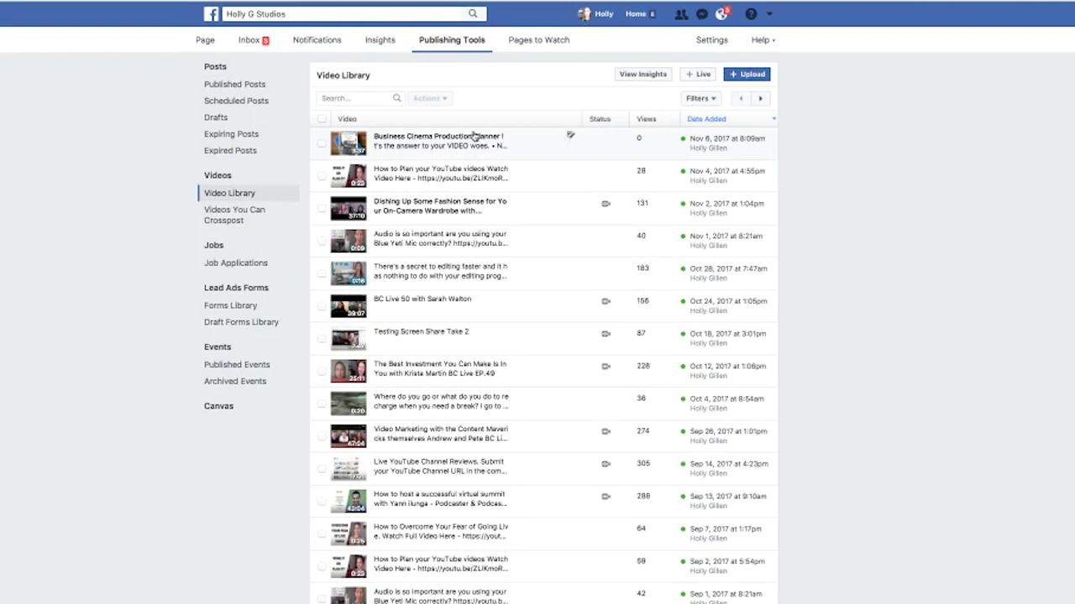
Step: Play 'Business Cinema Production Planner' in Video Details to confirm captions, then close it
left_click(473, 136)
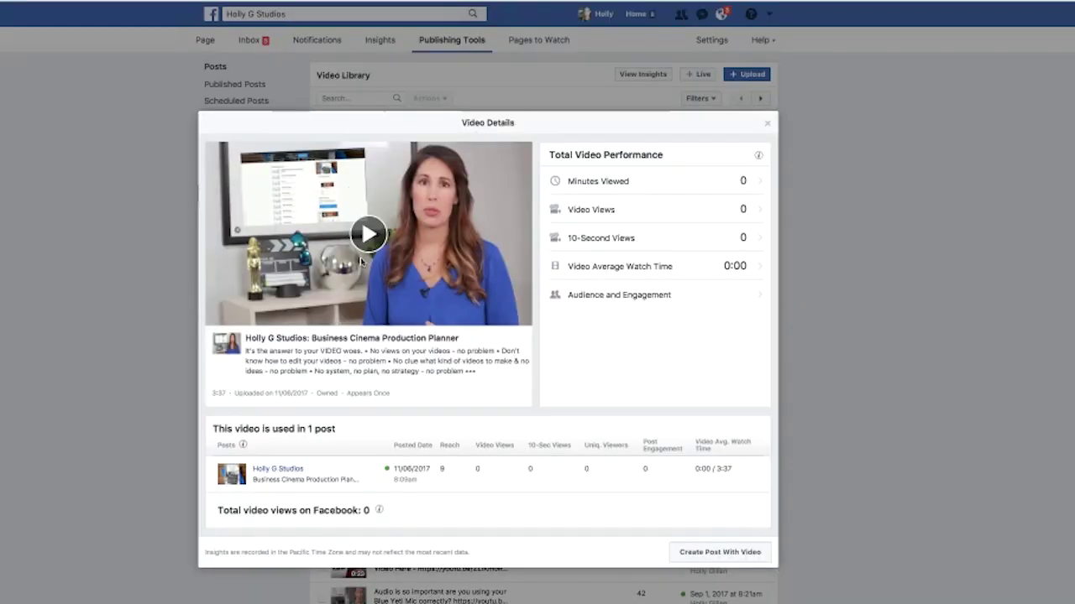
left_click(369, 235)
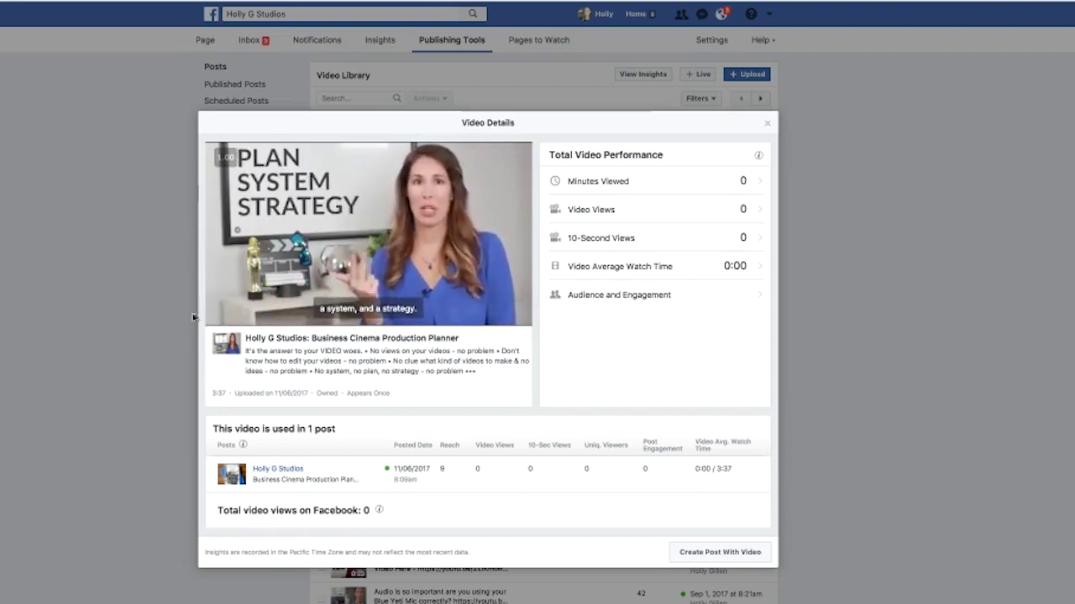
mouse_move(218, 308)
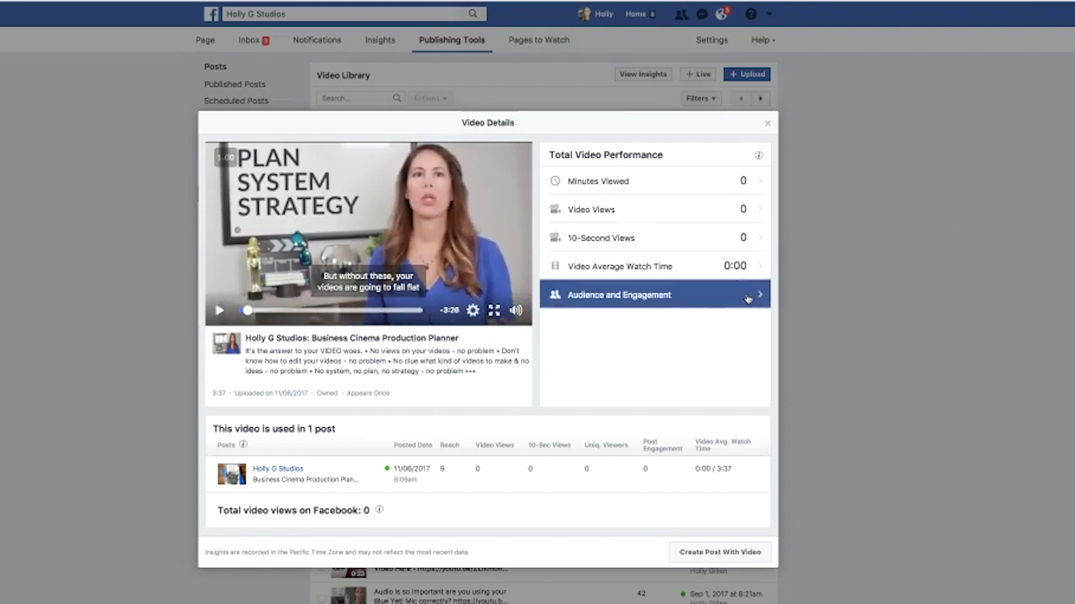
left_click(766, 126)
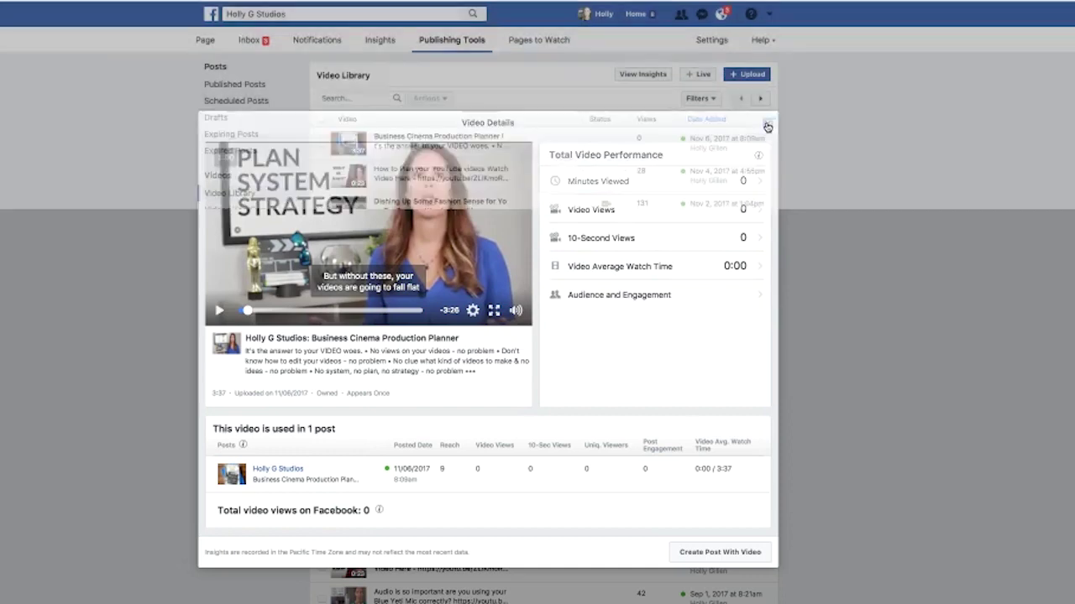